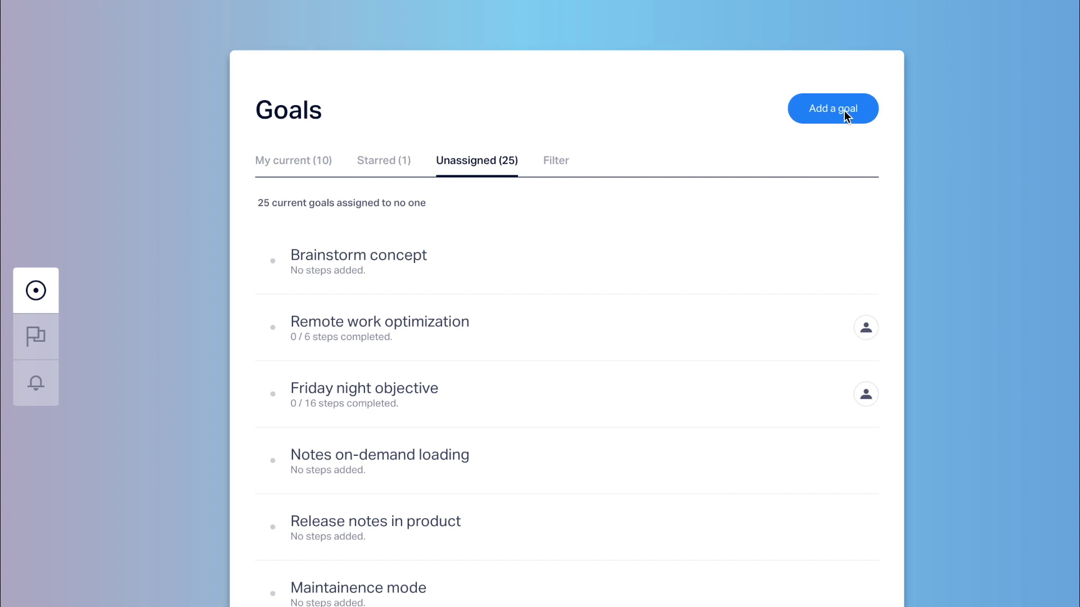
Step: Create a new goal named 'Quoterly accounting' and open its page
left_click(845, 113)
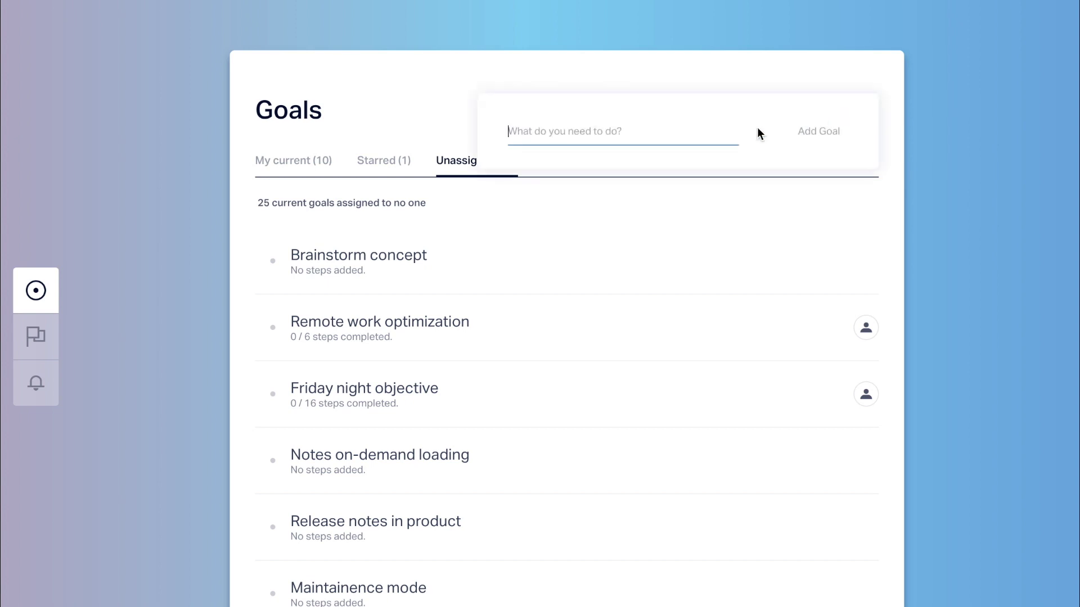
type("Quoterly accounting")
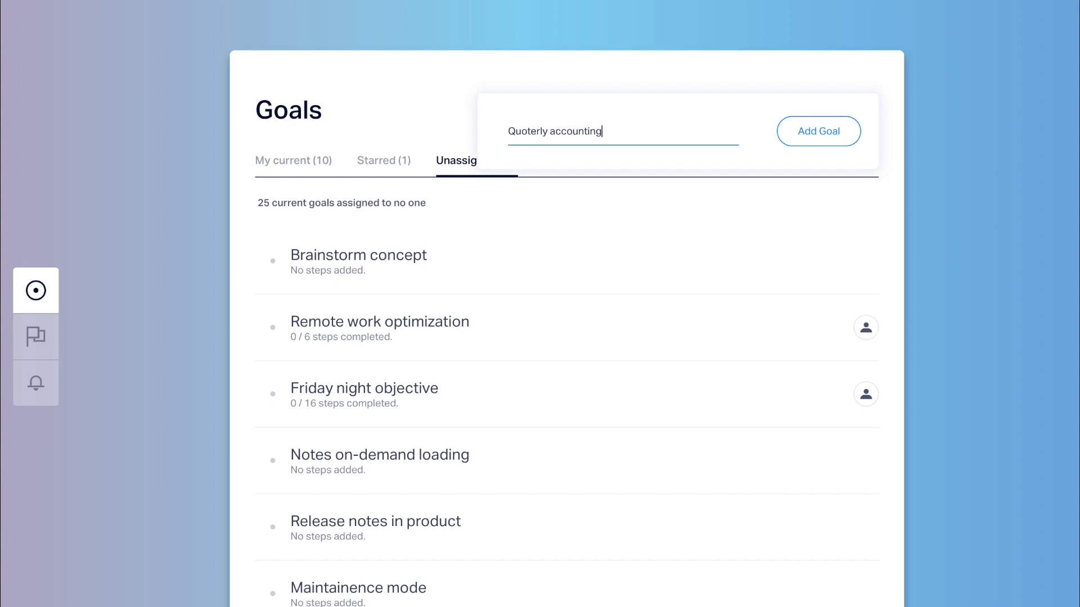
key("Return")
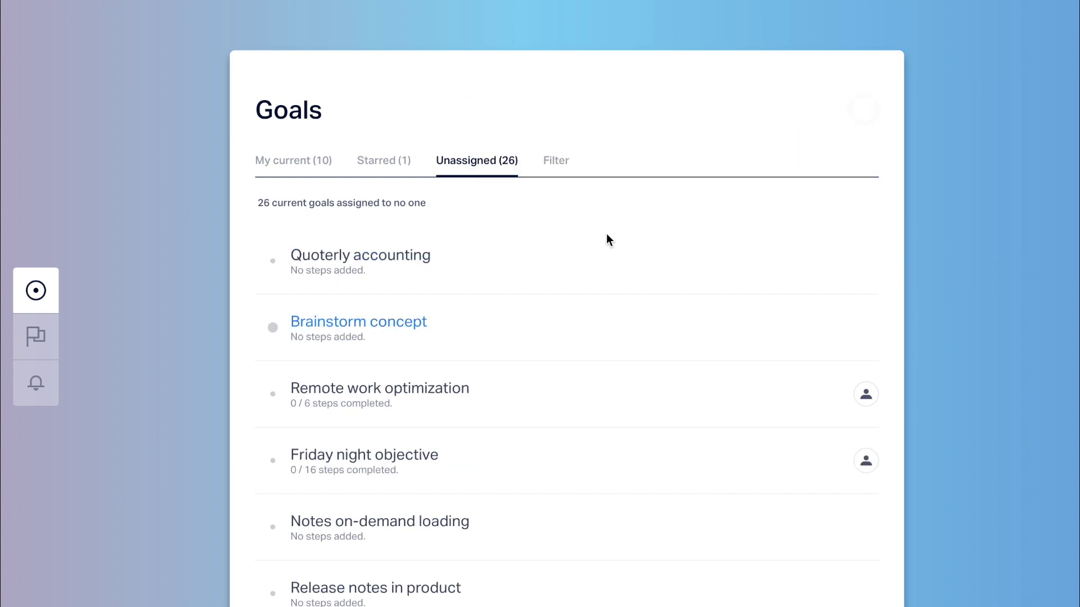
left_click(462, 260)
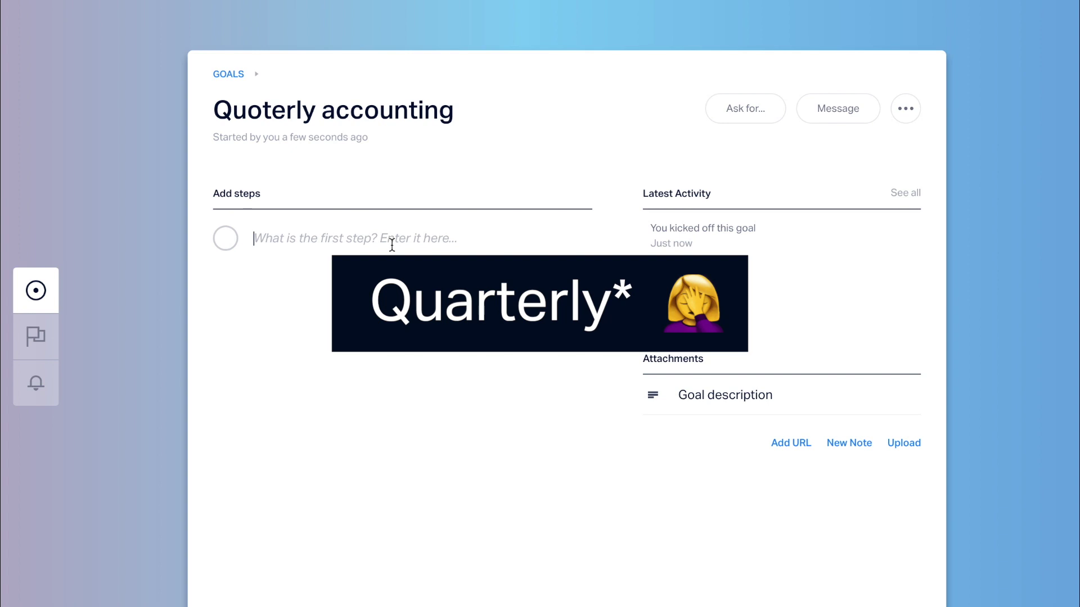
Step: Enter five steps in order, from 'Collect invoices' to 'Share w/ investors'
type("Colle")
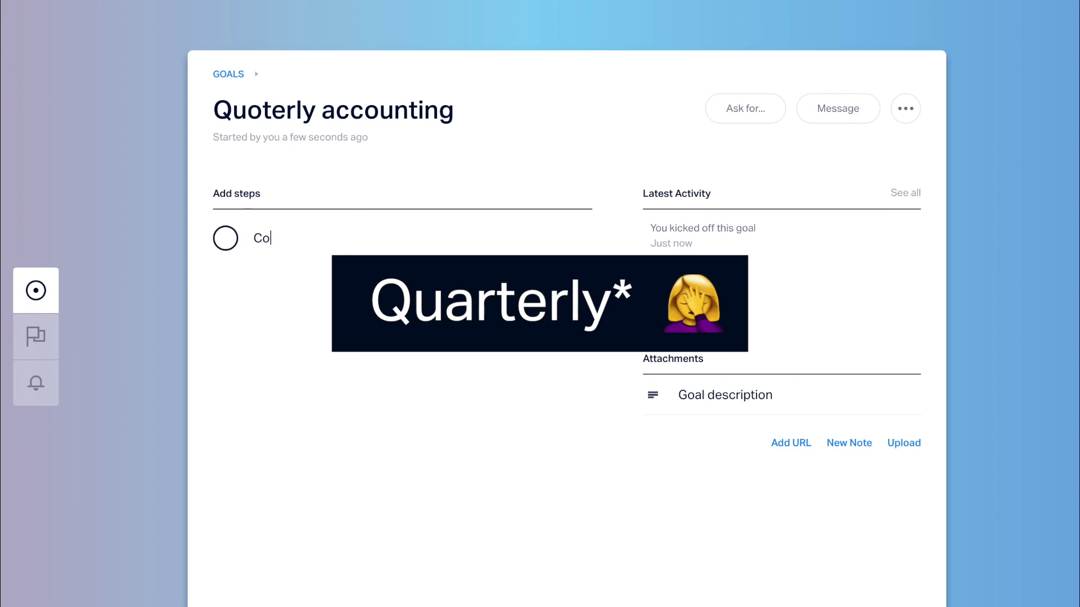
type("ct")
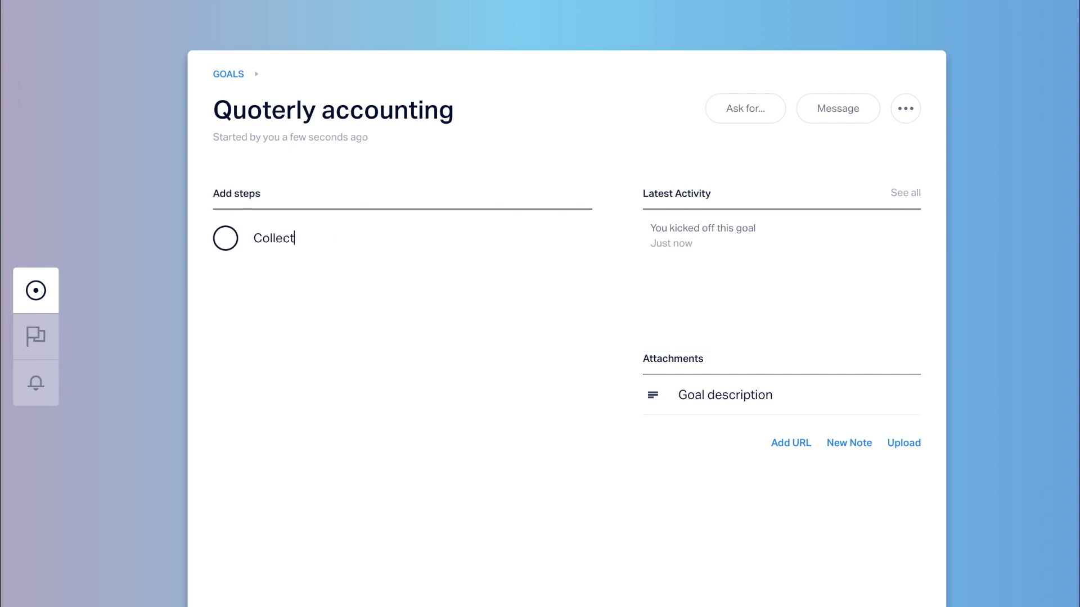
type(" invoice")
type("s")
key("Return")
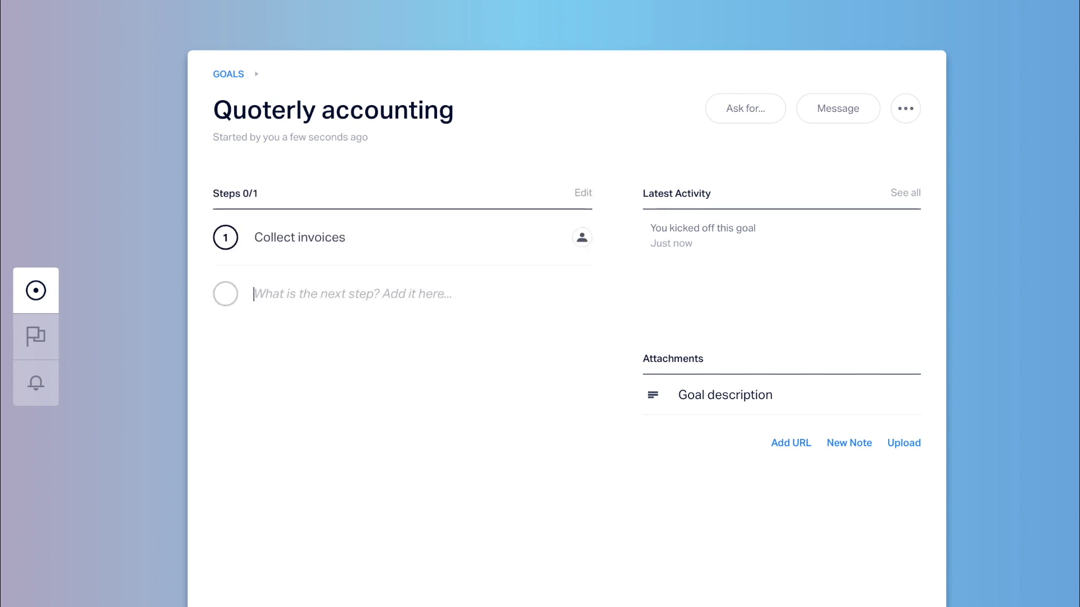
type("Match ")
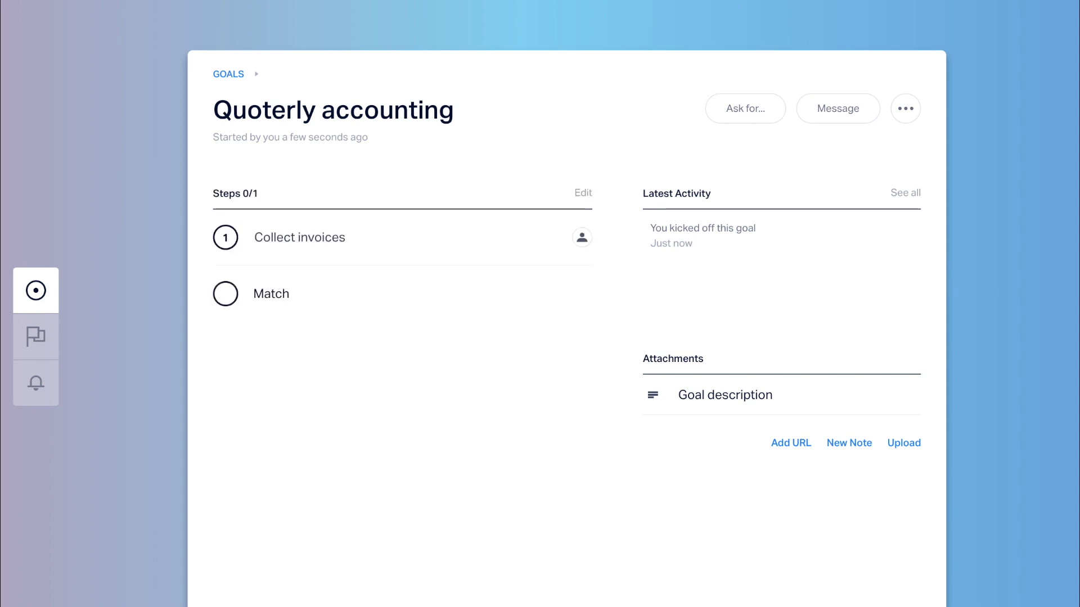
type("bankstatement")
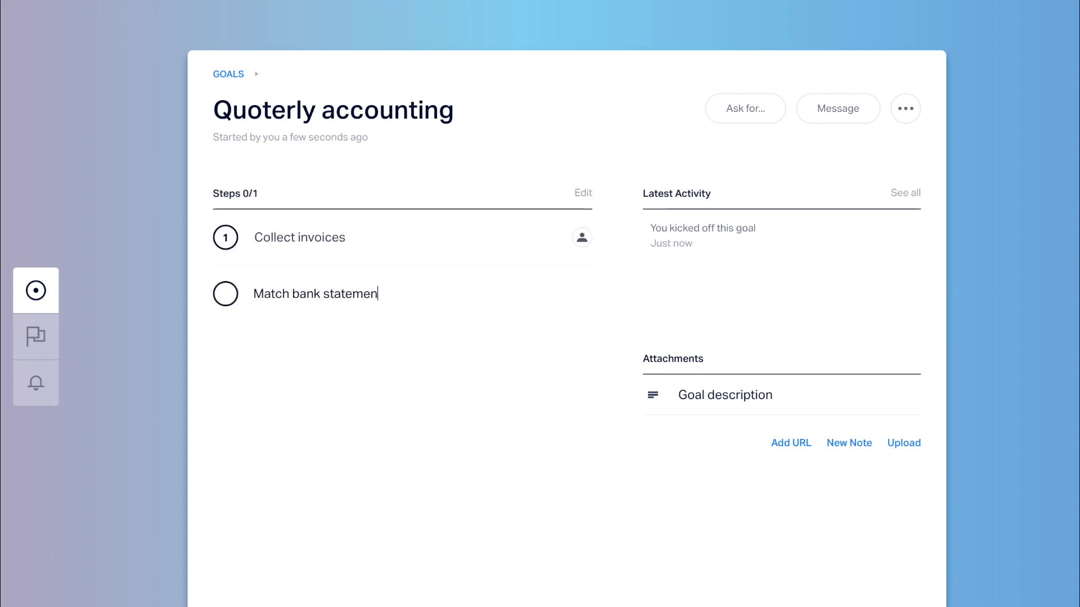
key("Return")
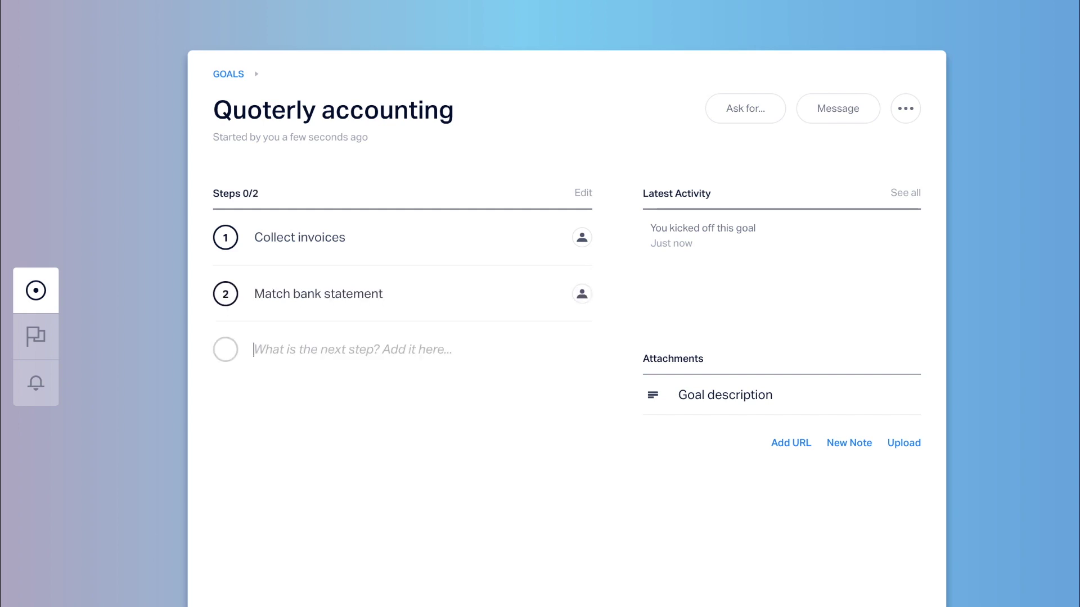
type("Share them w")
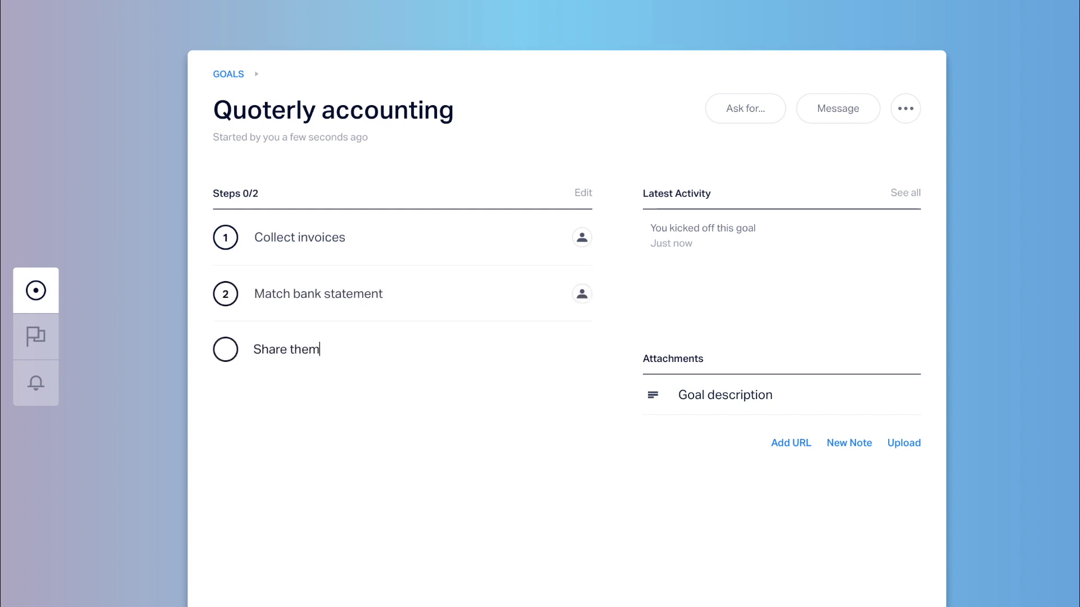
type("/ accou")
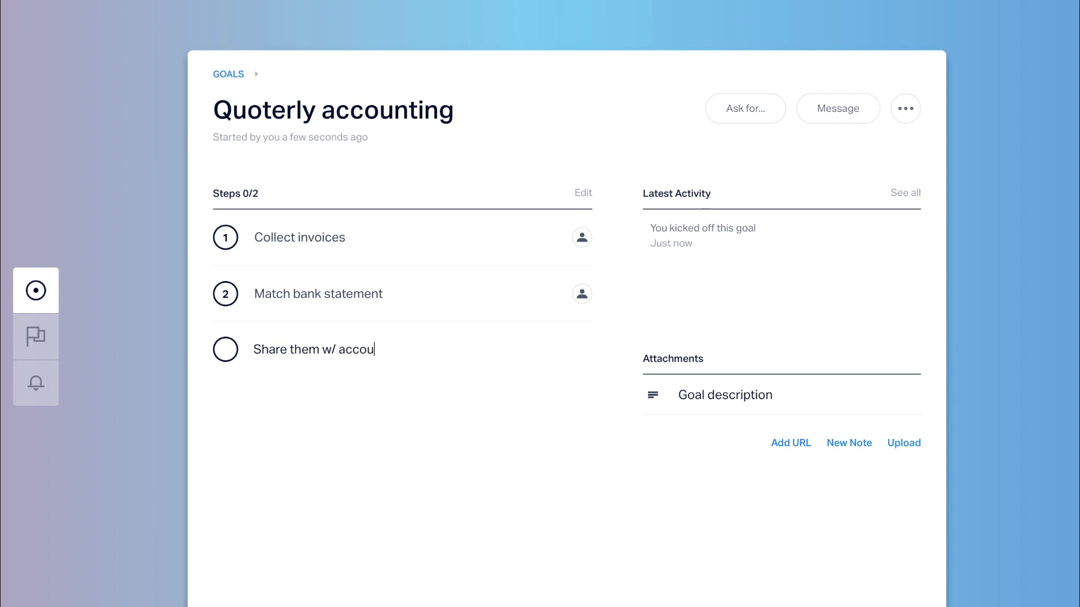
type("ntant")
key("Return")
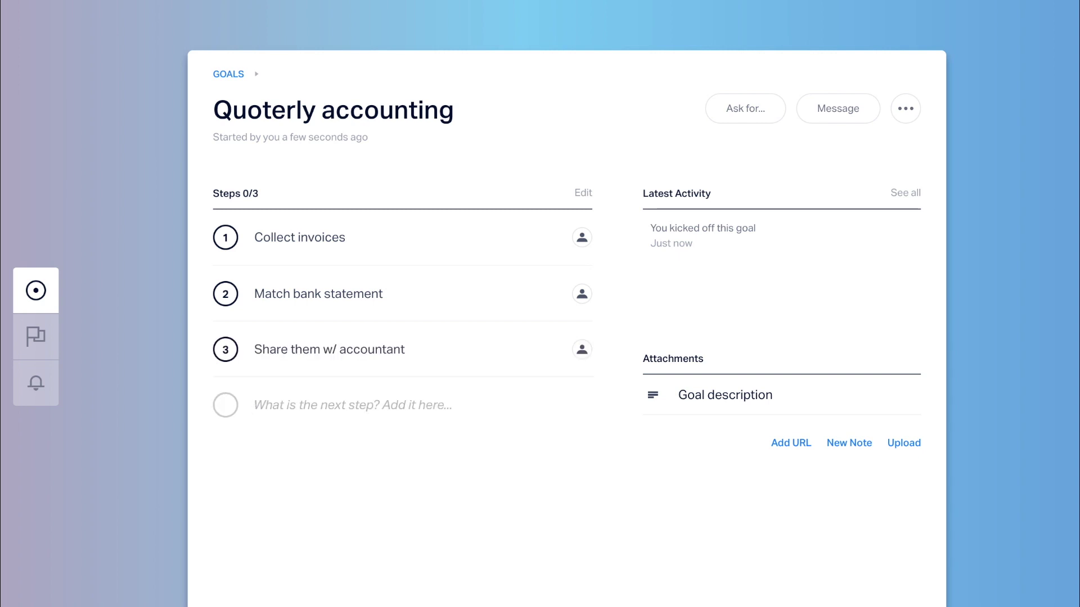
type("Review F")
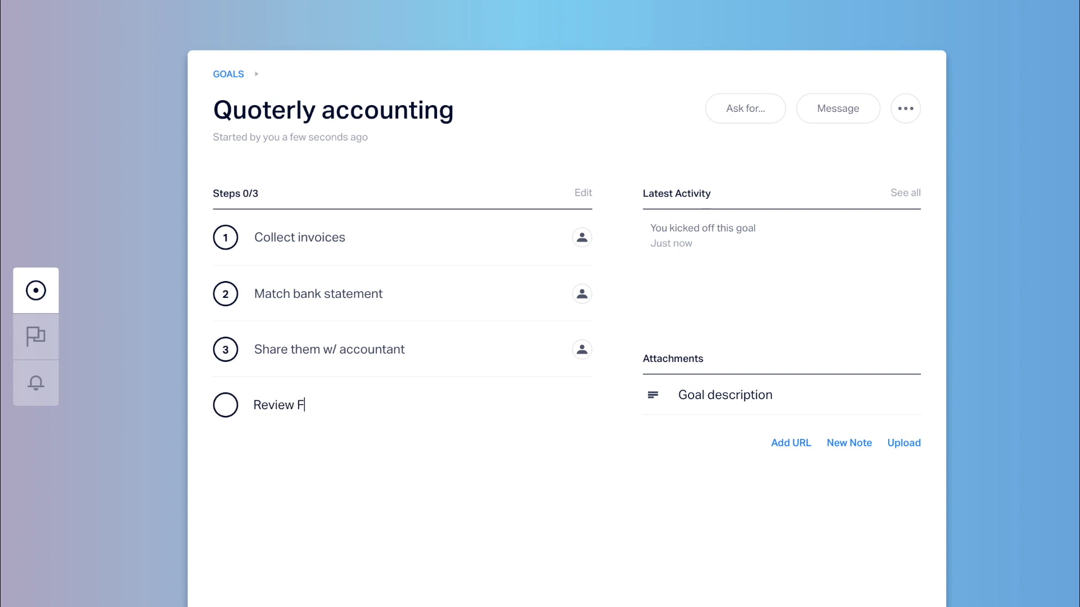
type("inancial report")
key("Return")
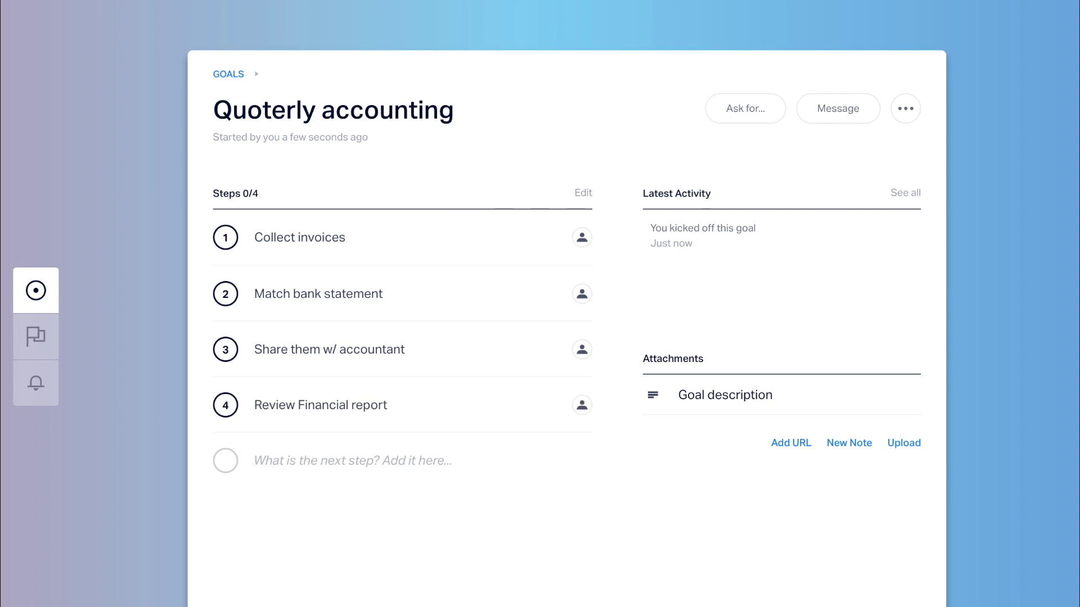
type("Share w/ investors")
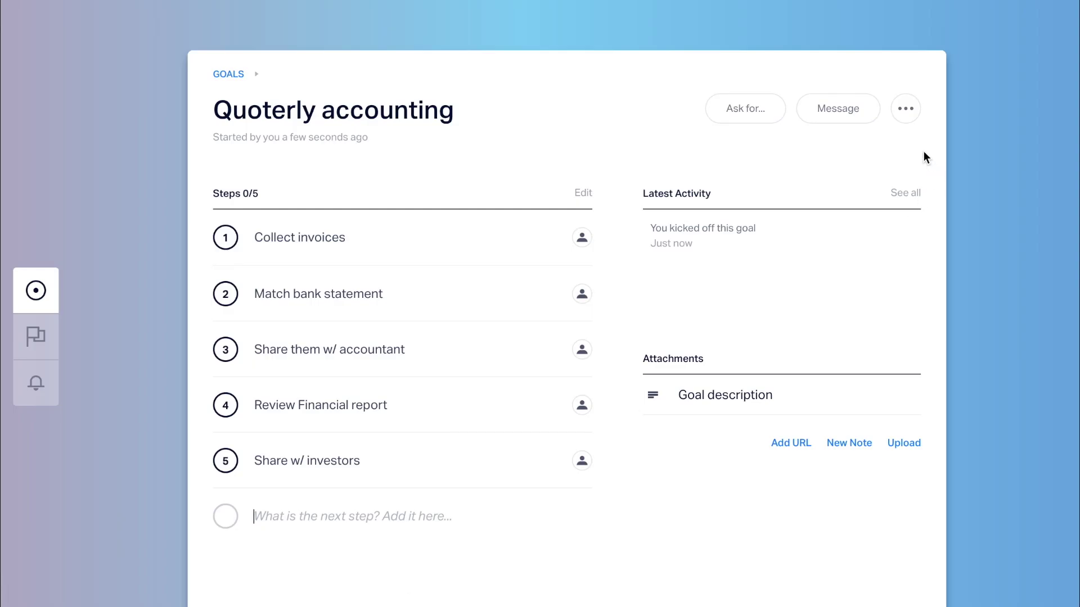
Step: Save the goal's five steps as a reusable way named 'Accounting'
left_click(902, 121)
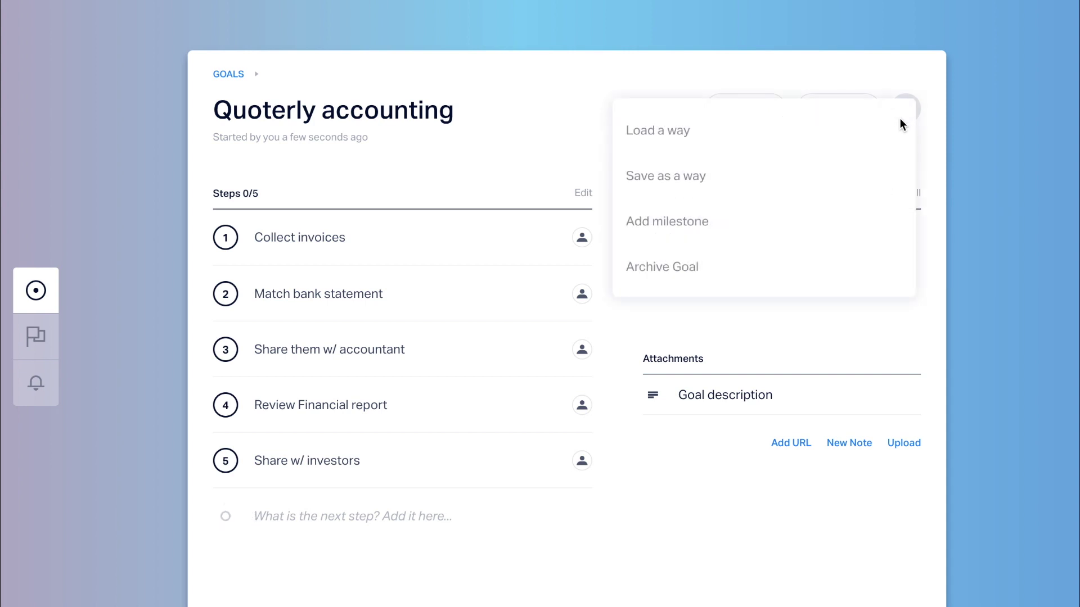
left_click(735, 173)
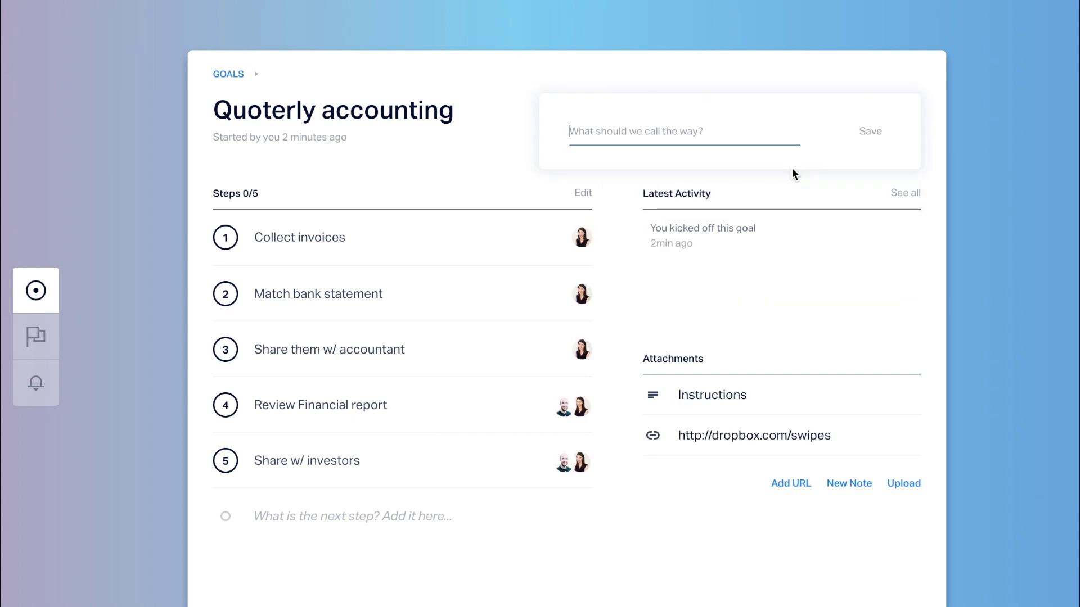
type("Accounting")
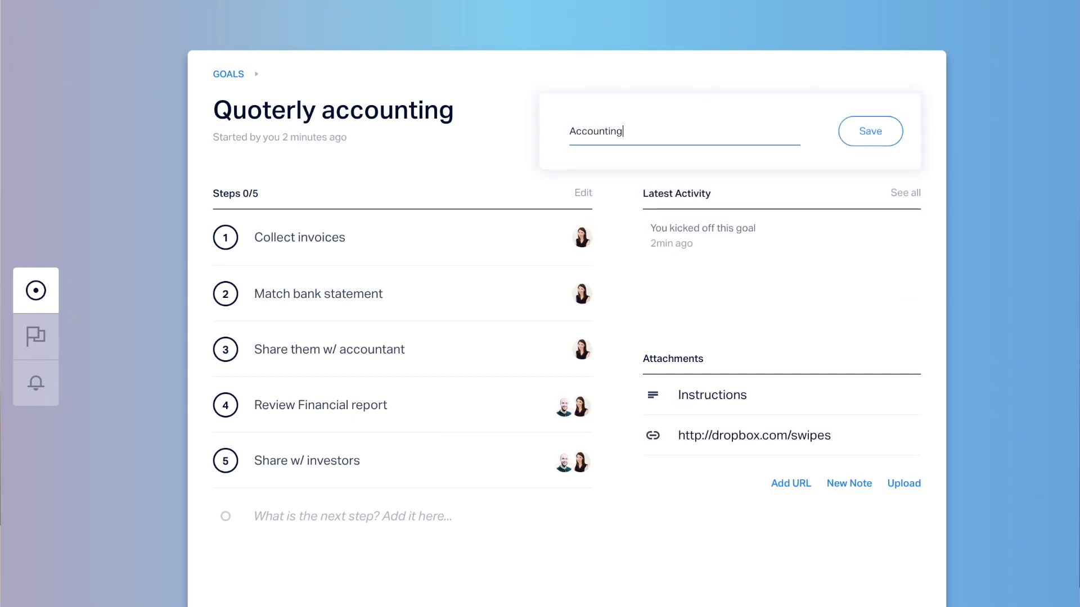
left_click(879, 135)
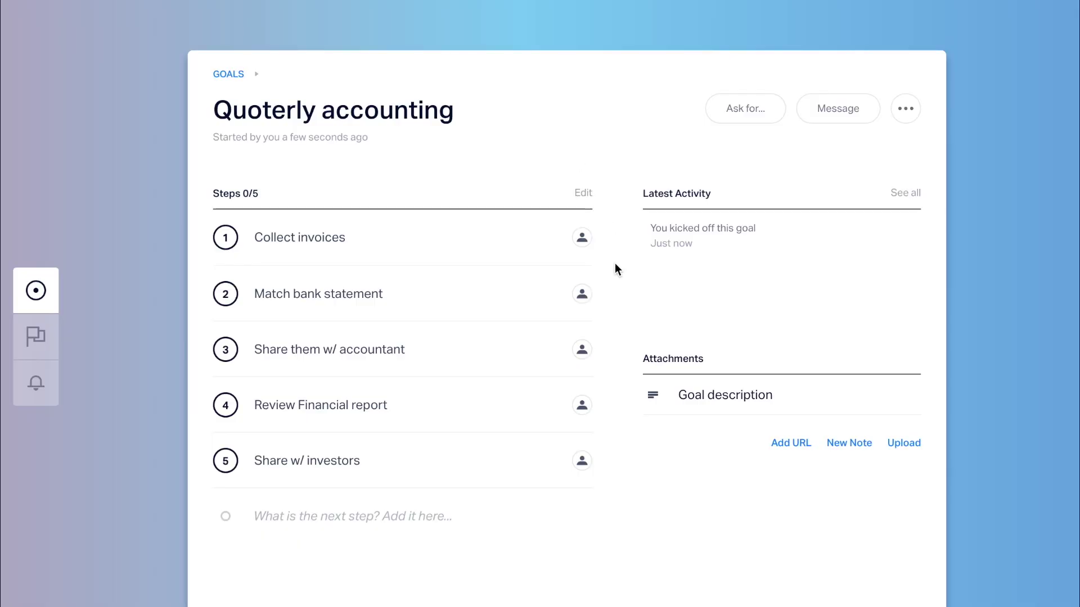
Step: Assign a teammate to Collect invoices and Match bank statement, and two to Share w/ investors
left_click(576, 238)
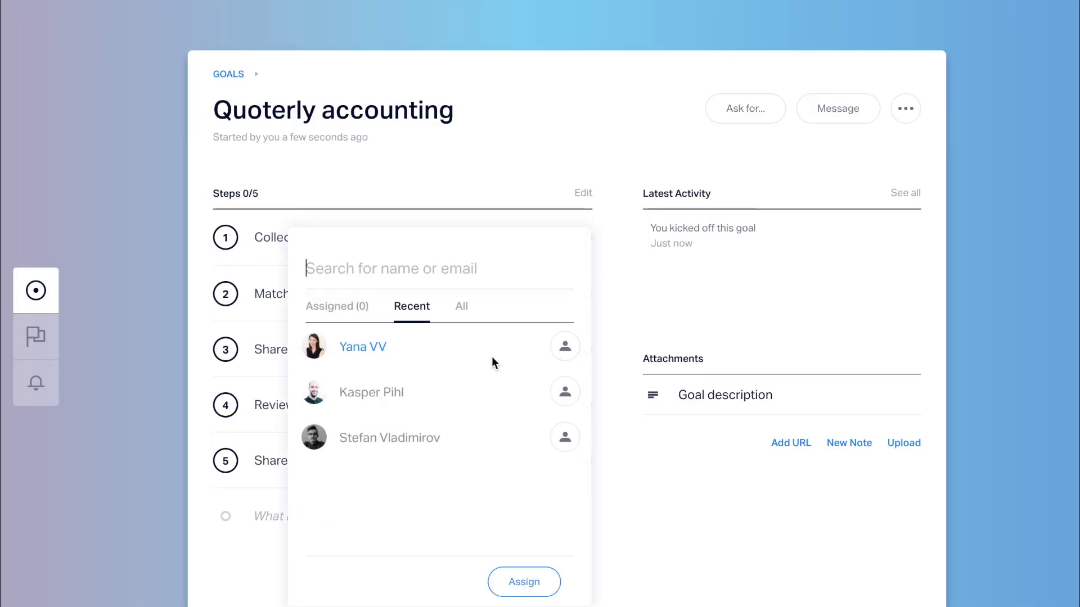
left_click(535, 350)
left_click(510, 583)
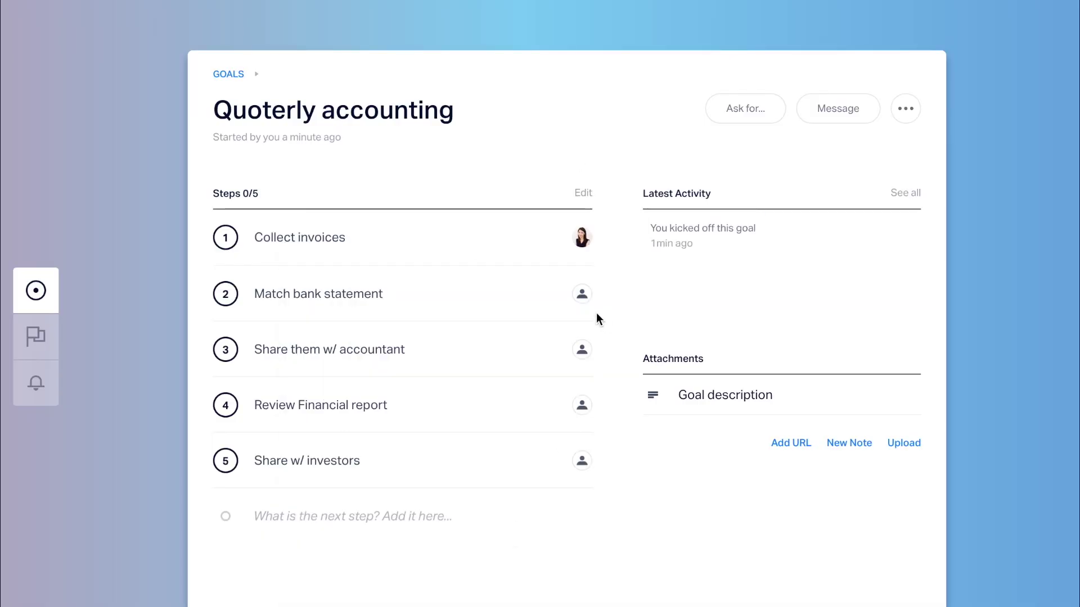
left_click(585, 289)
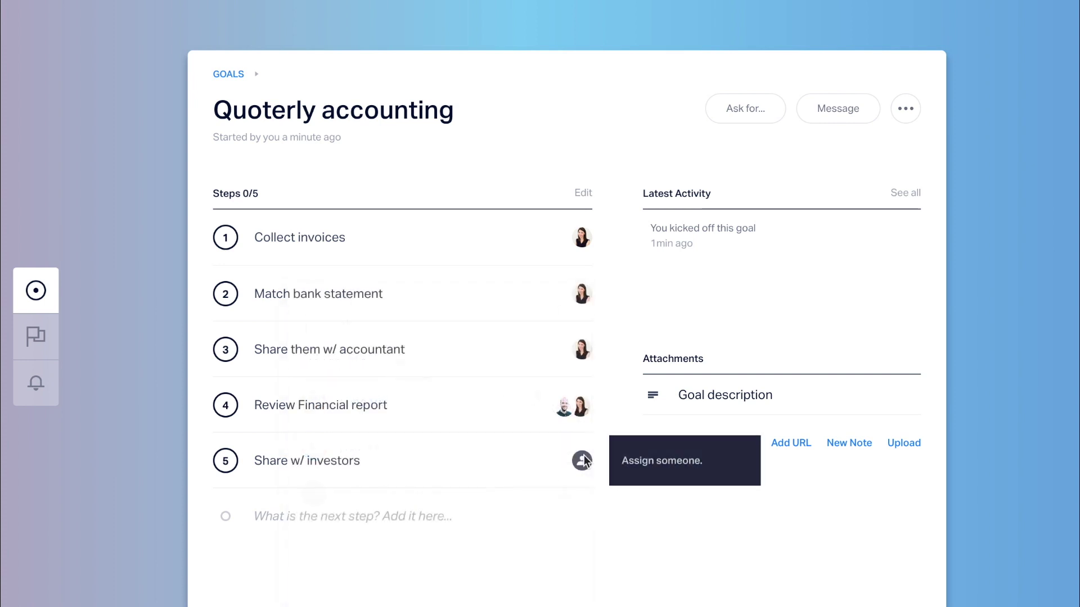
left_click(582, 460)
left_click(475, 433)
left_click(488, 400)
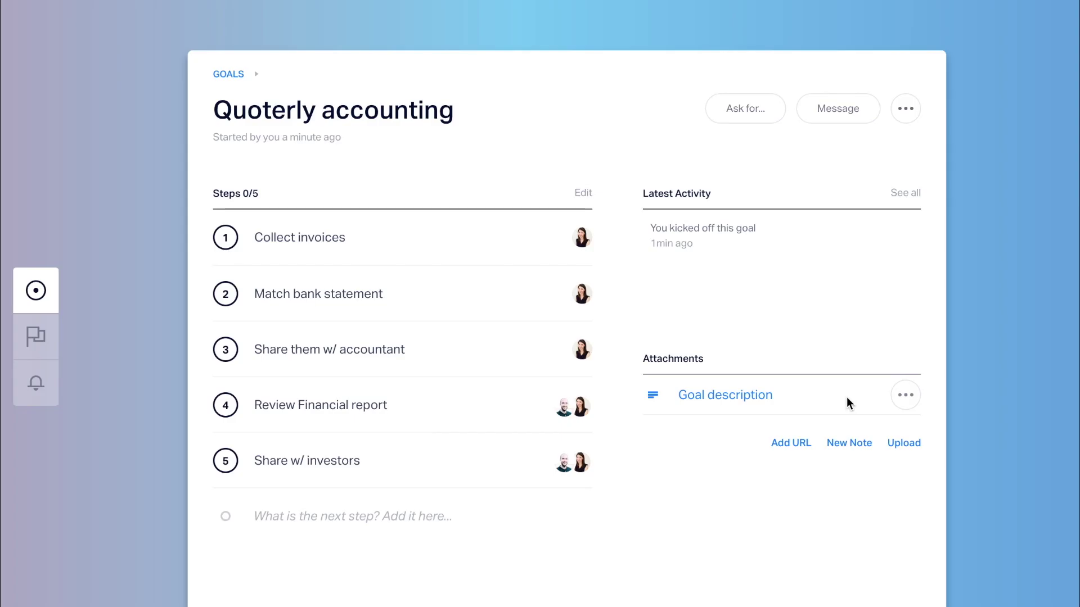
Step: Attach the dropbox.com/swipes link and rename the Goal description note to 'Instructions'
left_click(792, 443)
type("http://dropbox.com/swipes")
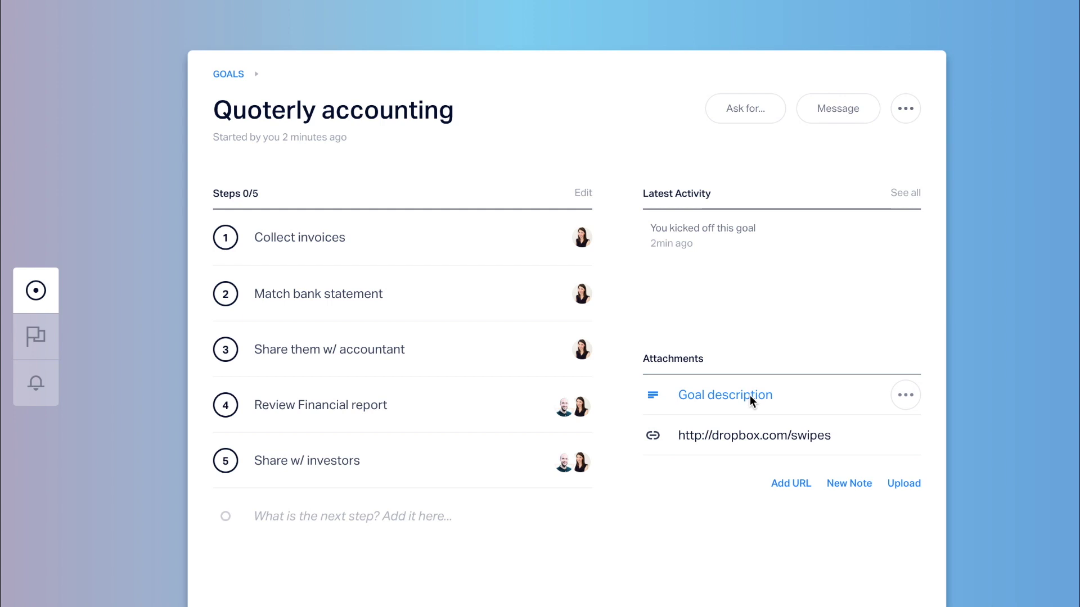
left_click(907, 396)
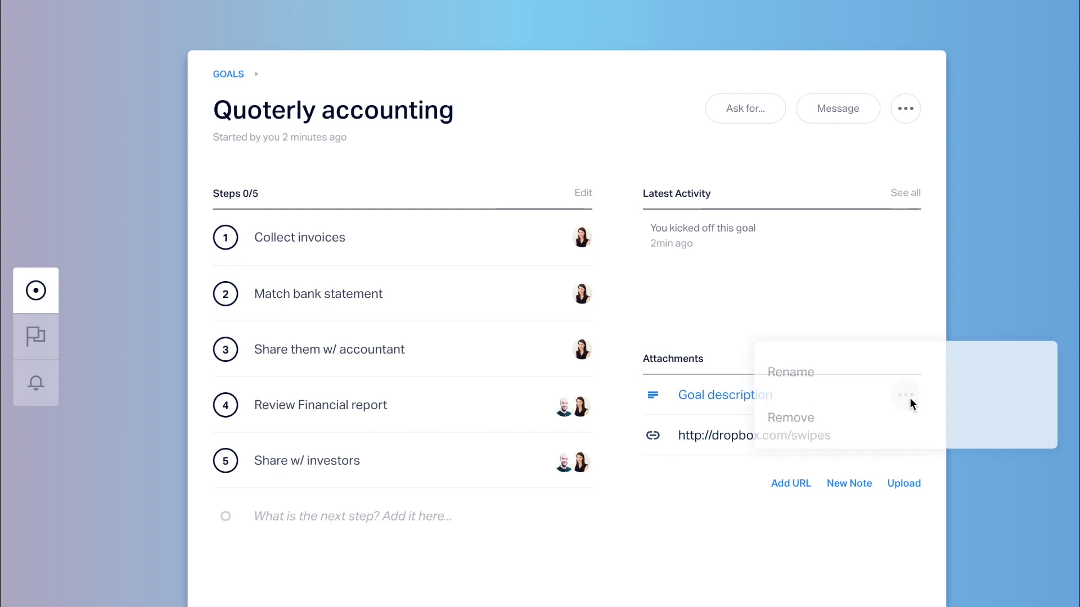
left_click(784, 370)
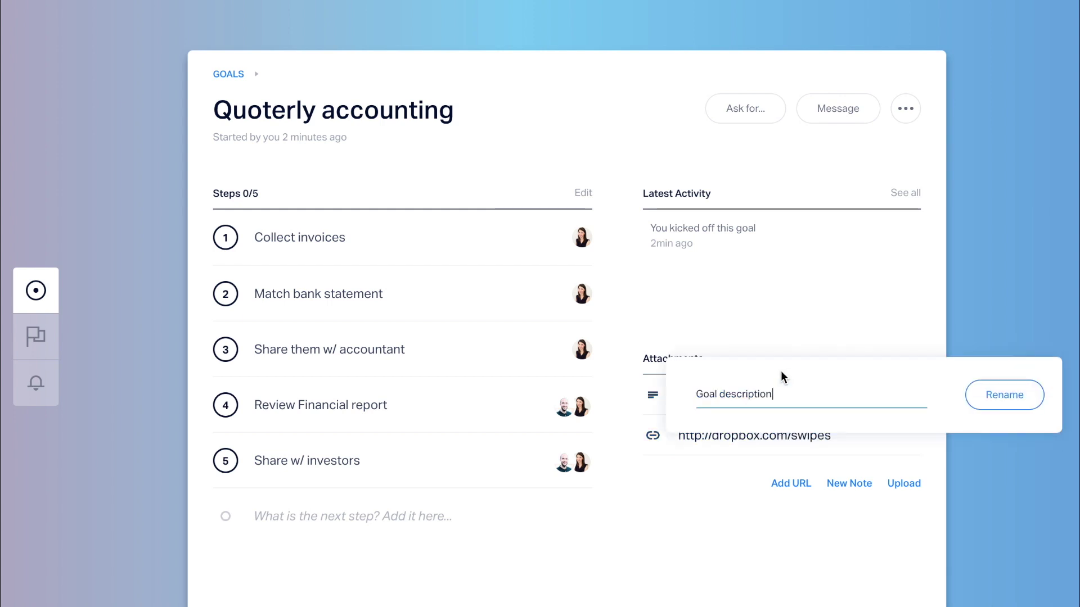
triple_click(818, 396)
type("Instructions")
left_click(991, 400)
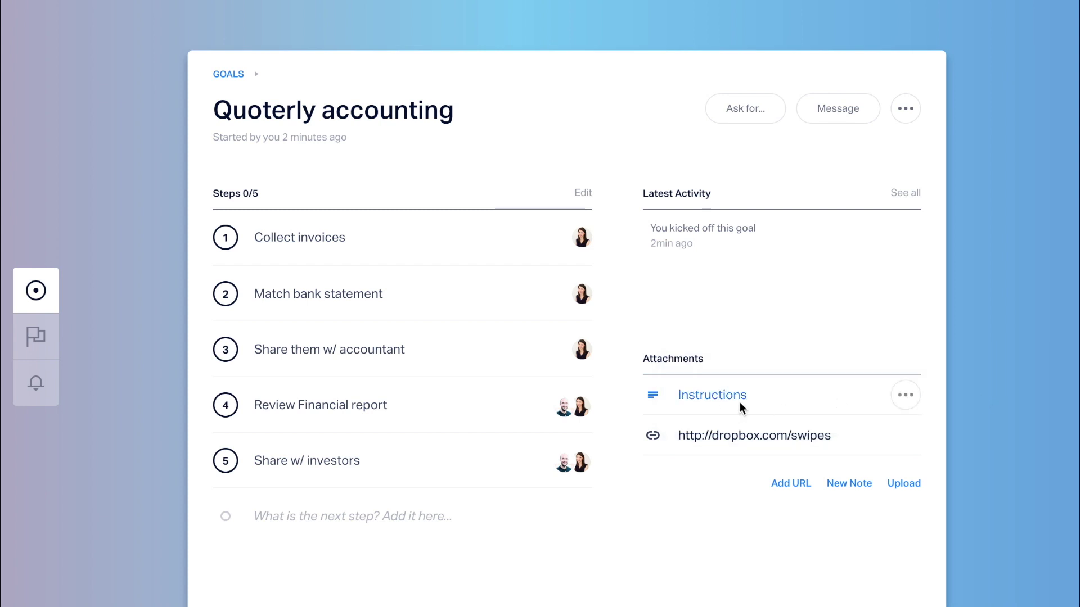
Step: Add line breaks after items (1) and (2) in the Instructions note
left_click(740, 402)
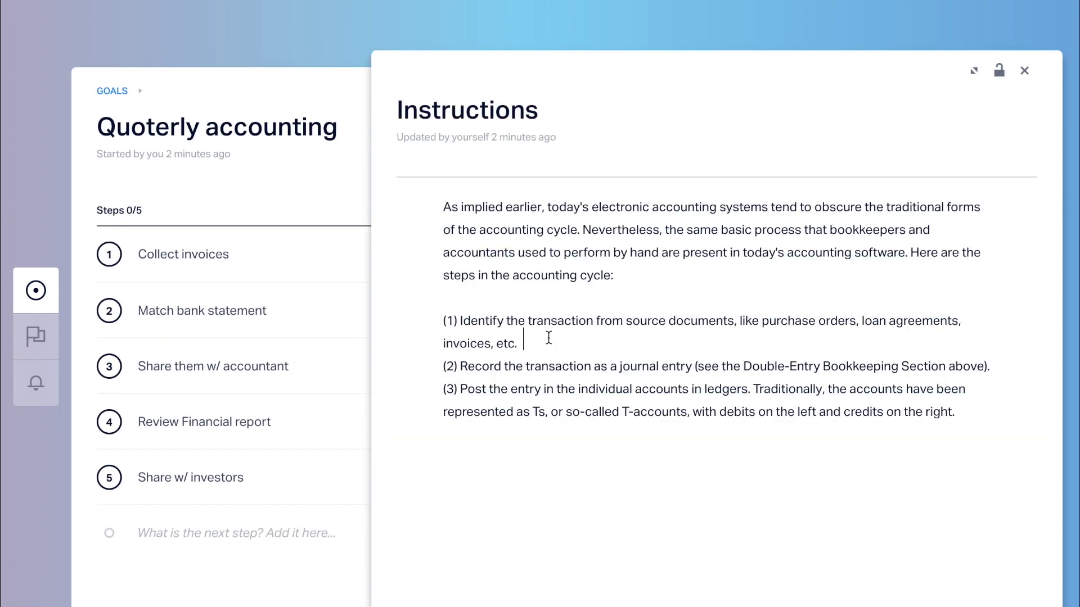
left_click(549, 340)
key("Return")
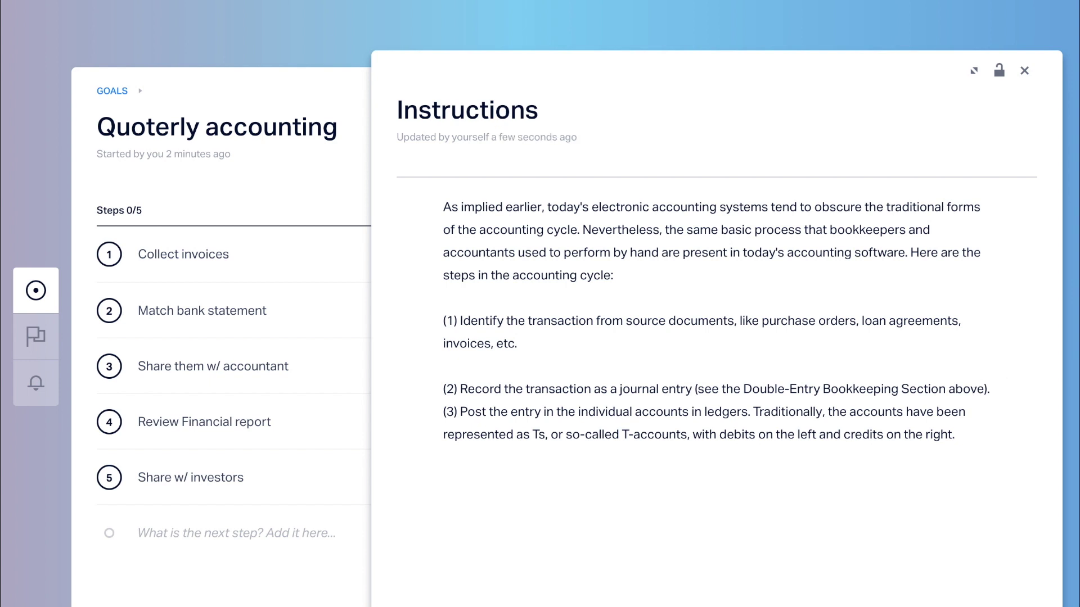
left_click(988, 390)
key("Return")
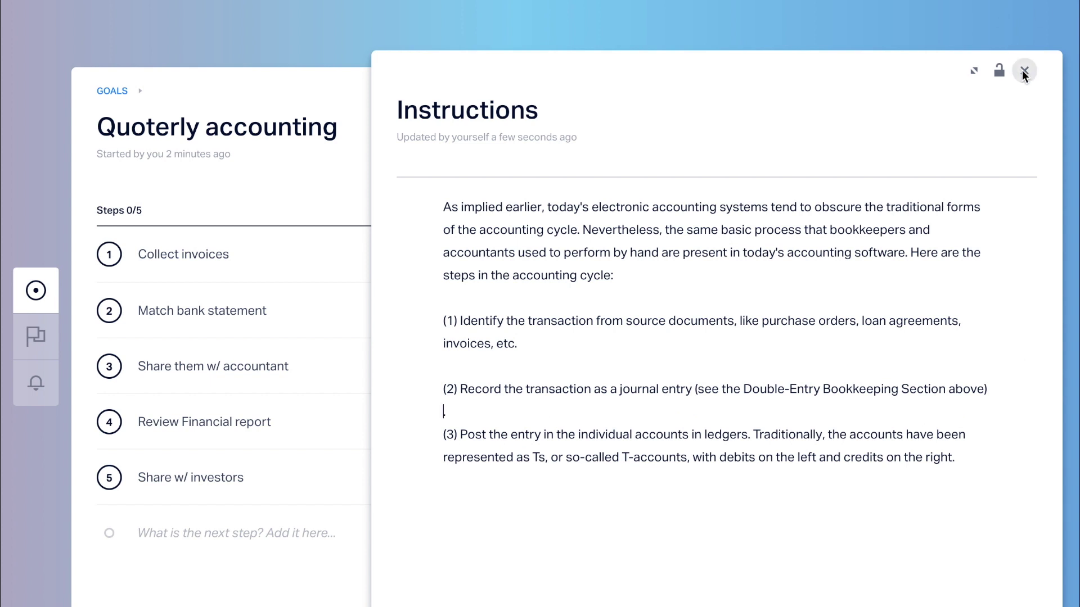
left_click(1022, 71)
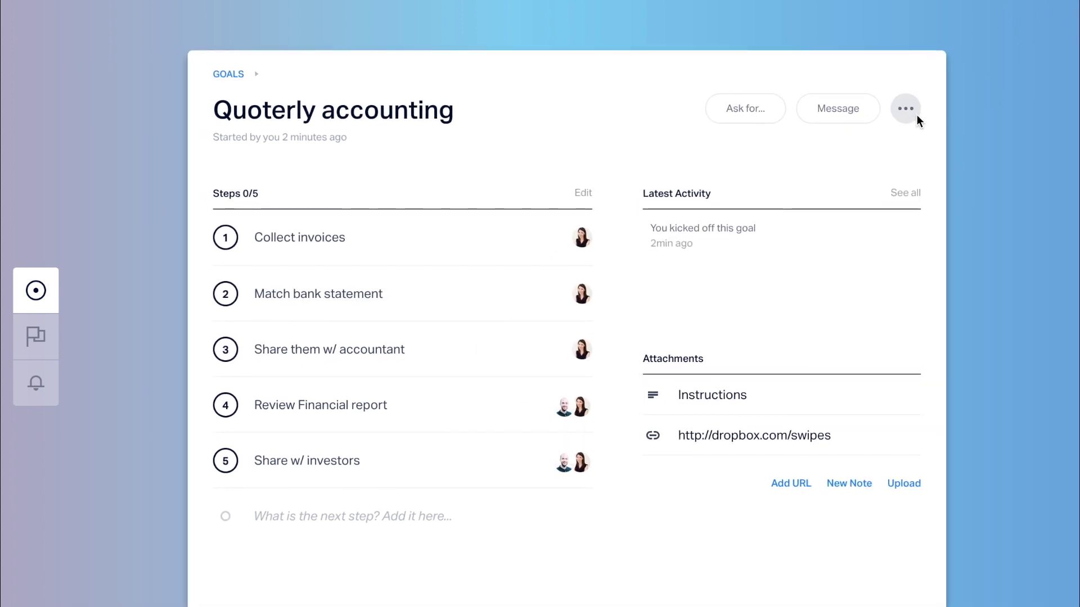
left_click(906, 109)
Step: Re-save the updated goal as the 'Accounting' way and return to the Goals list
left_click(792, 174)
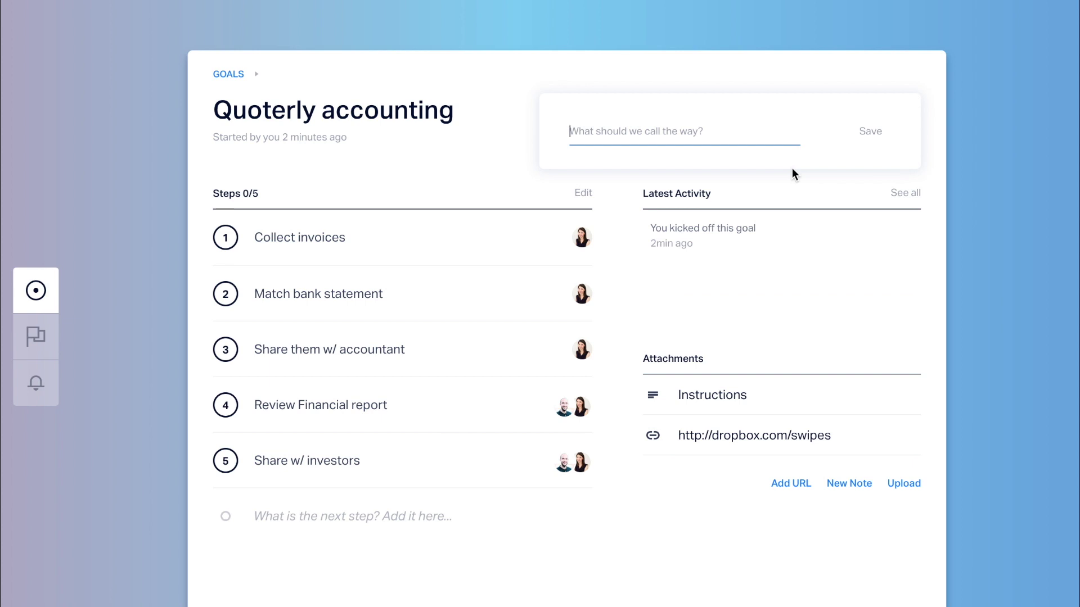
type("Accounting")
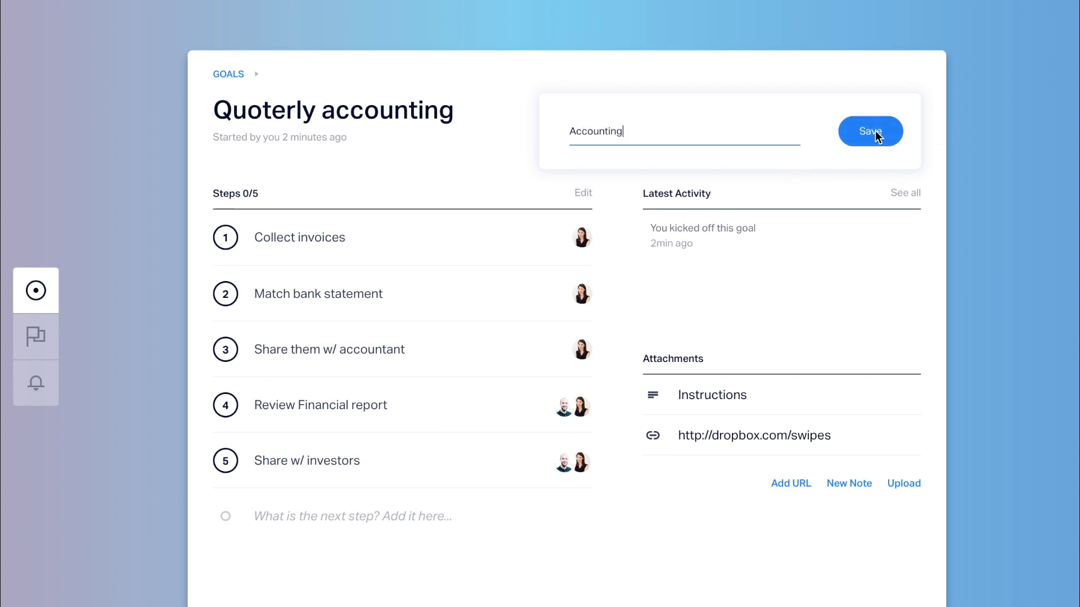
left_click(880, 137)
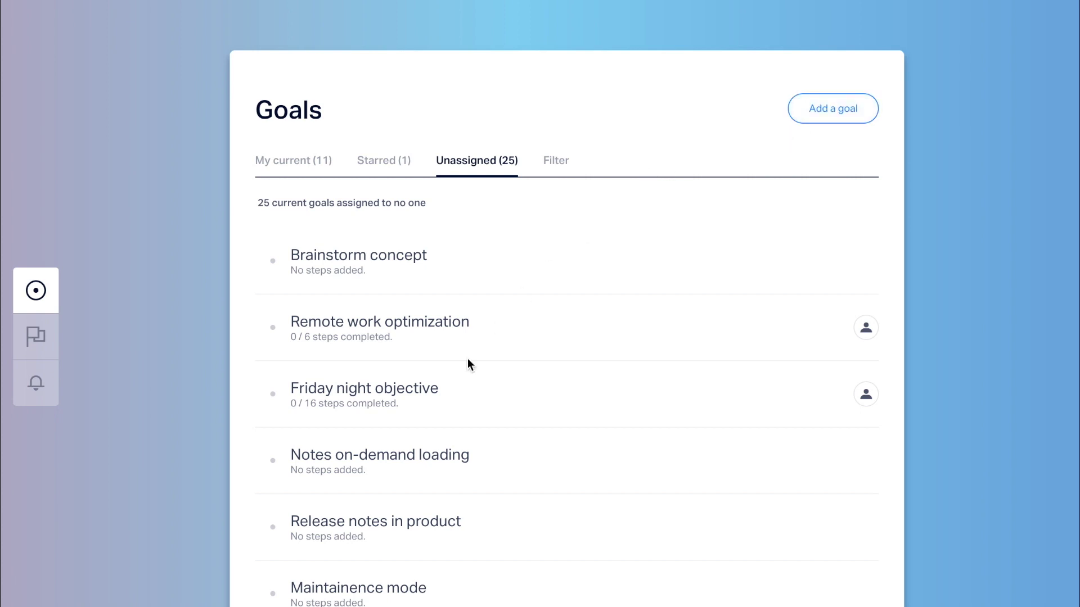
Step: Load the 'Accounting' way into the Friday night objective goal
left_click(446, 388)
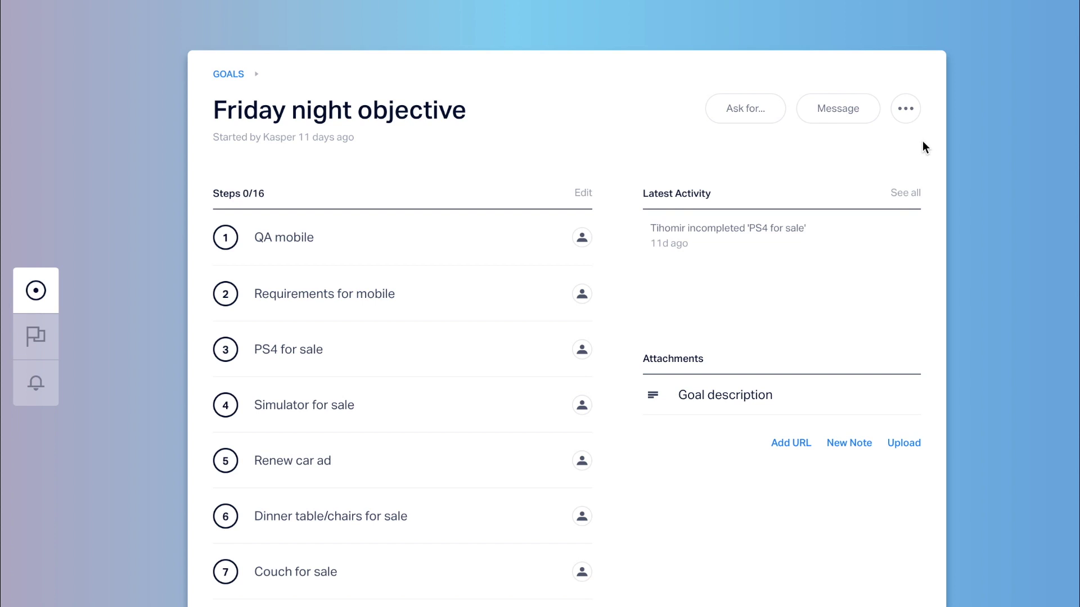
left_click(906, 110)
left_click(765, 141)
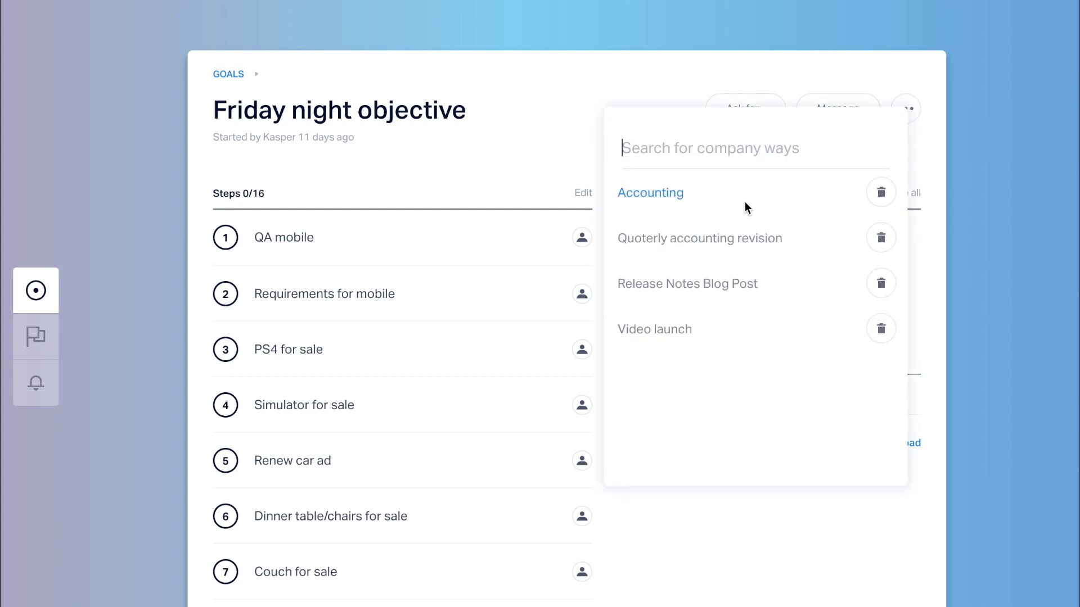
left_click(668, 198)
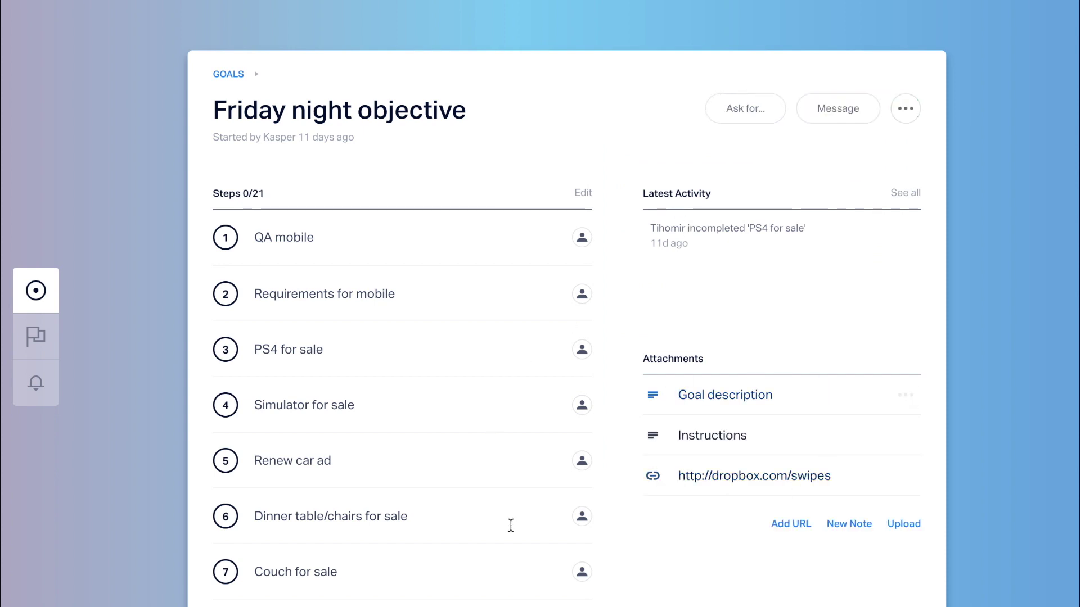
Step: Scroll down to the loaded accounting steps 17–21 of Friday night objective
scroll(511, 526, "down", 4)
scroll(511, 526, "down", 1)
scroll(510, 525, "down", 3)
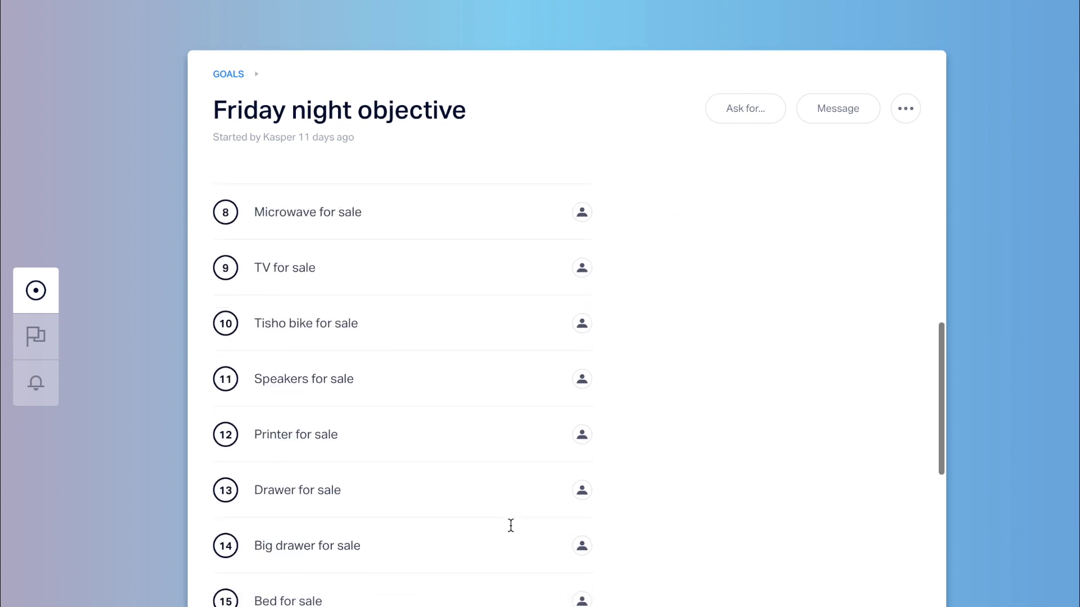
scroll(511, 525, "down", 4)
scroll(511, 525, "down", 2)
scroll(511, 525, "down", 2)
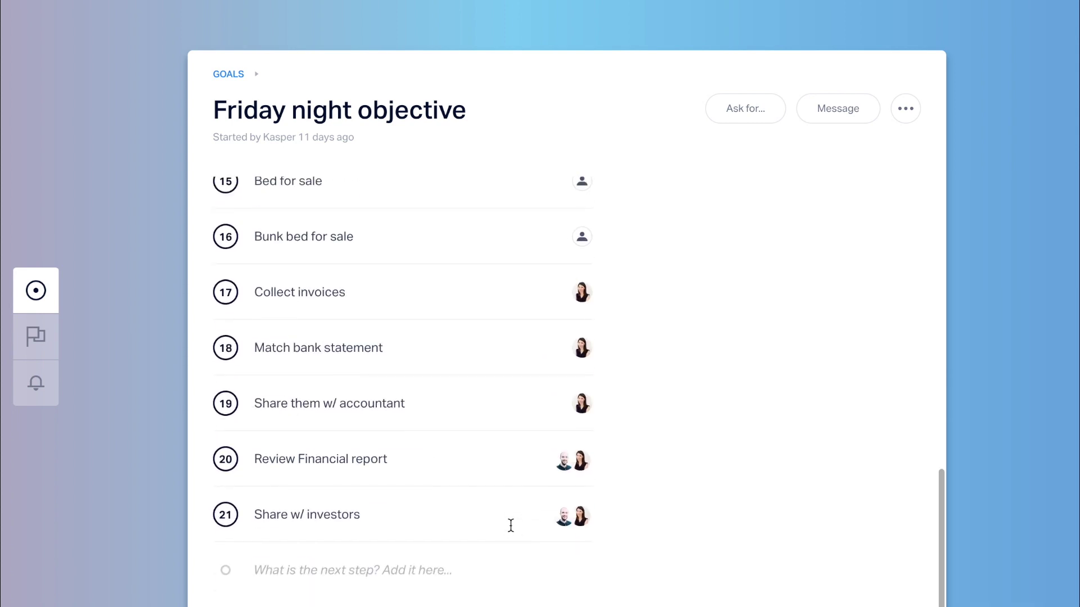